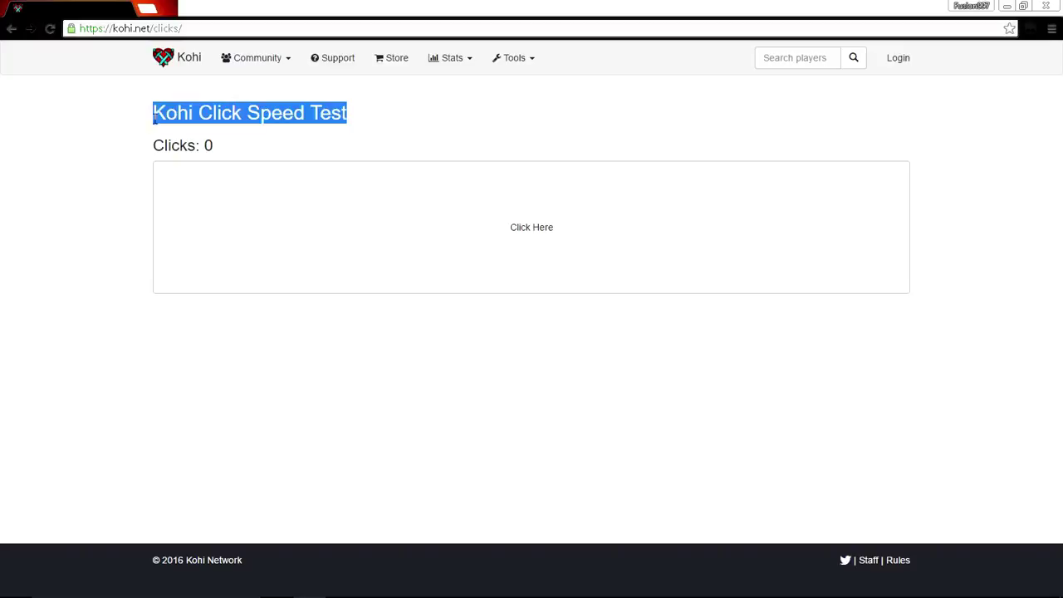
# Deselect the highlighted page heading so the click test area is ready
pyautogui.click(411, 116)
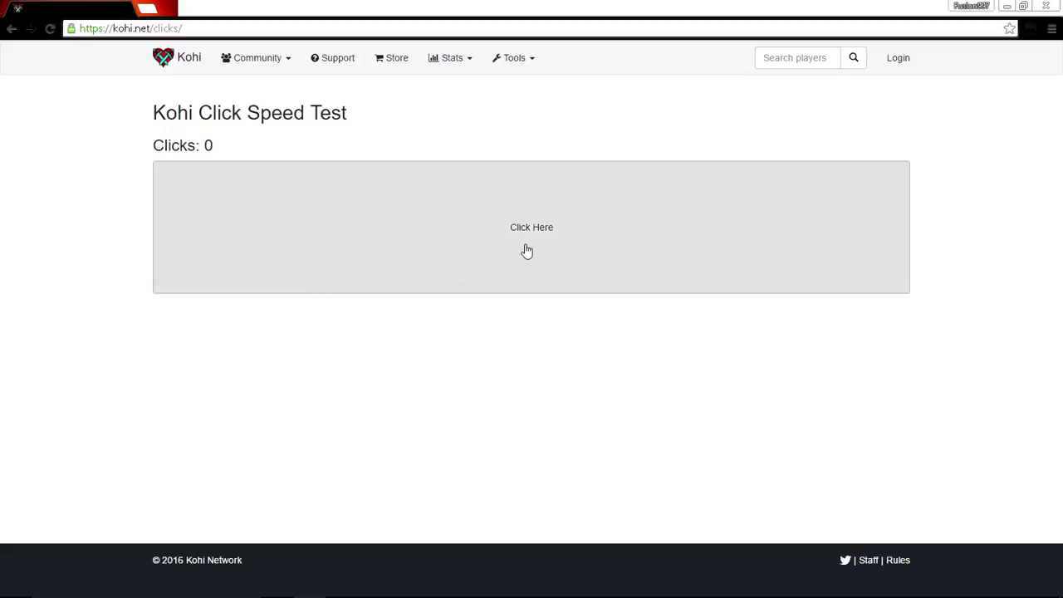
# Click the 'Click Here' box repeatedly until the timer ends with a 10.5 CPS result
pyautogui.click(527, 250)
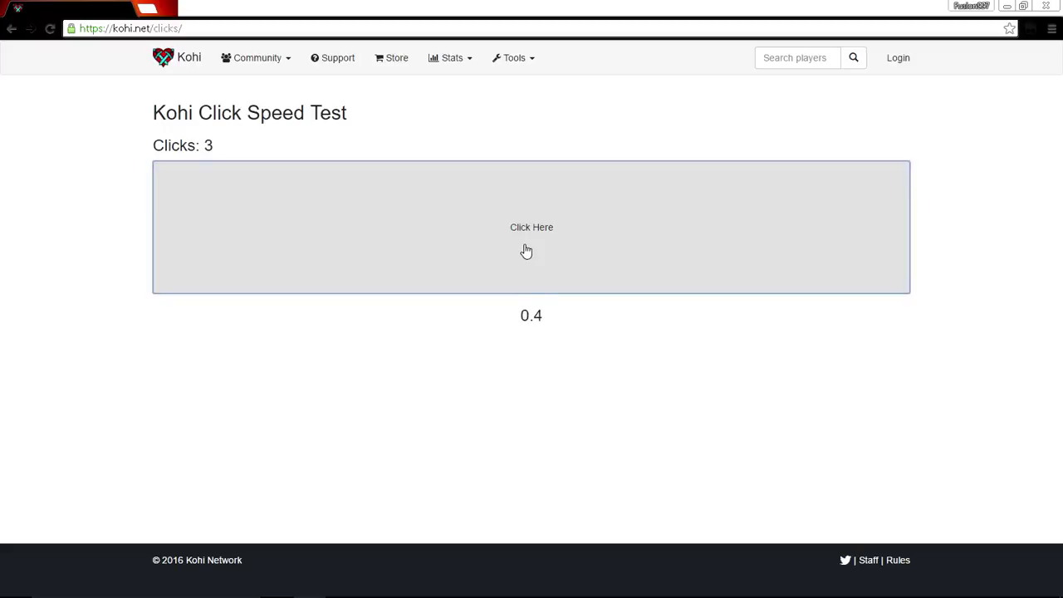
pyautogui.click(527, 250)
pyautogui.click(527, 250)
pyautogui.click(526, 250)
pyautogui.click(526, 250)
pyautogui.click(527, 250)
pyautogui.click(527, 250)
pyautogui.click(526, 250)
pyautogui.click(527, 250)
pyautogui.click(526, 250)
pyautogui.tripleClick(526, 250)
pyautogui.click(515, 287)
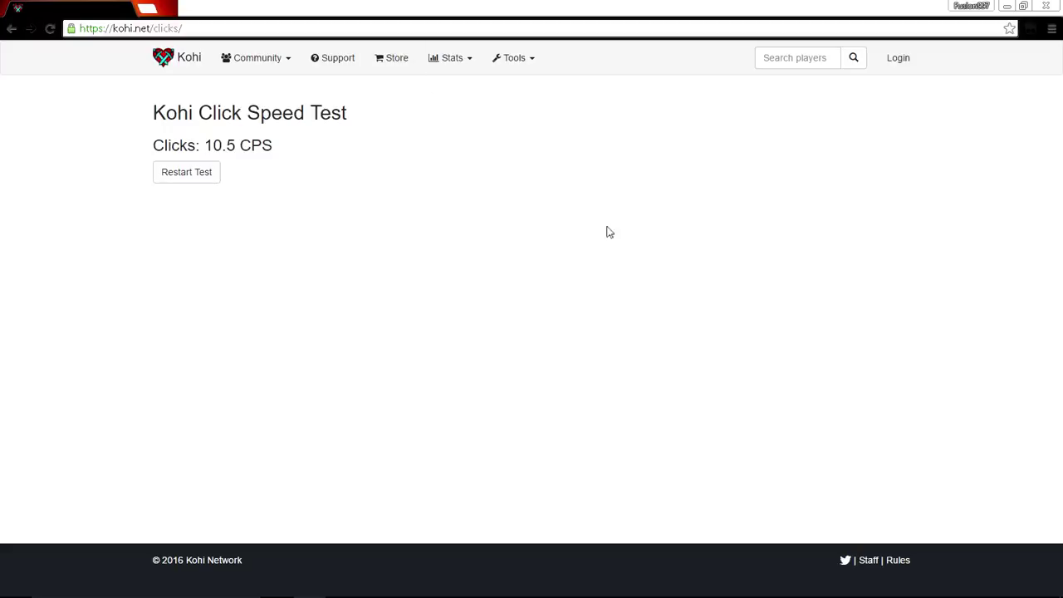
pyautogui.moveTo(274, 145); pyautogui.dragTo(151, 146)
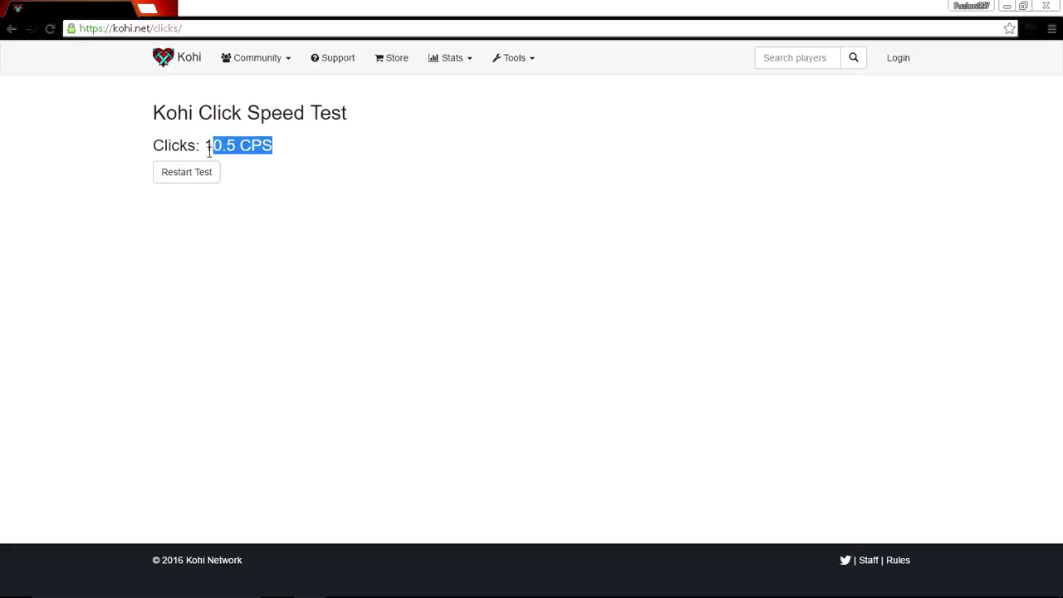
pyautogui.click(320, 281)
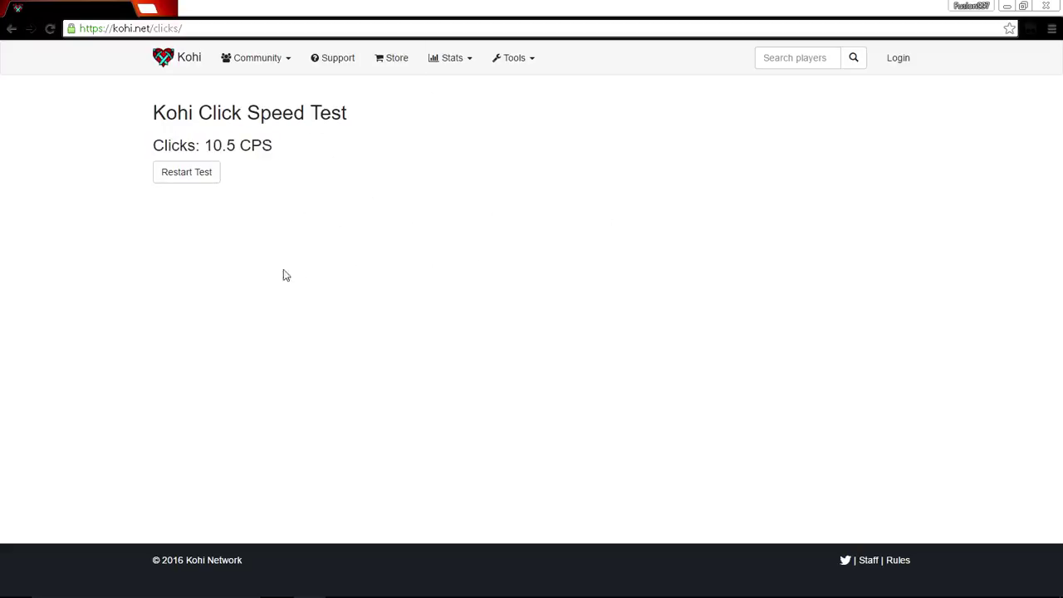